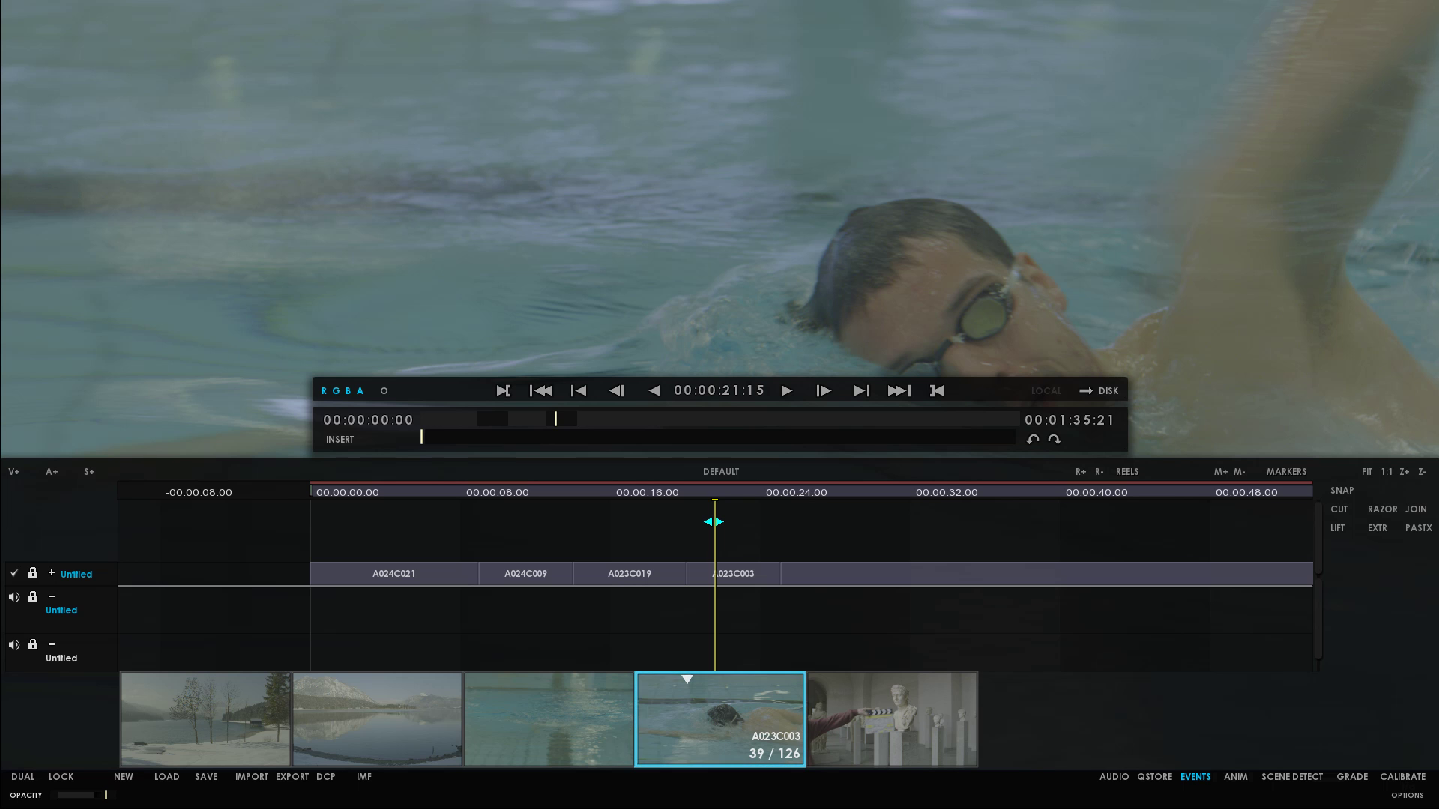
{"action": "left_click", "coordinate": [1352, 776]}
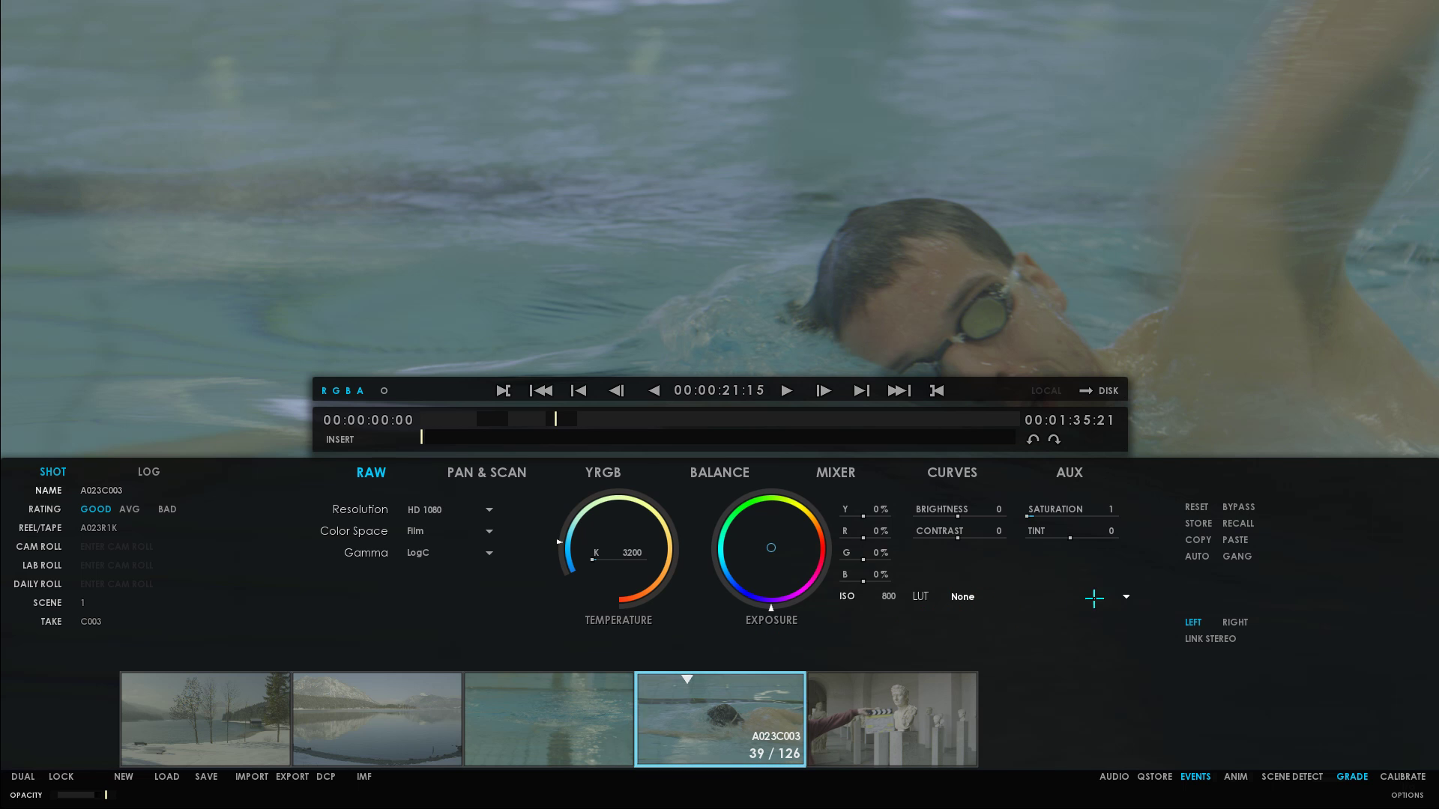
{"action": "left_click", "coordinate": [1126, 597]}
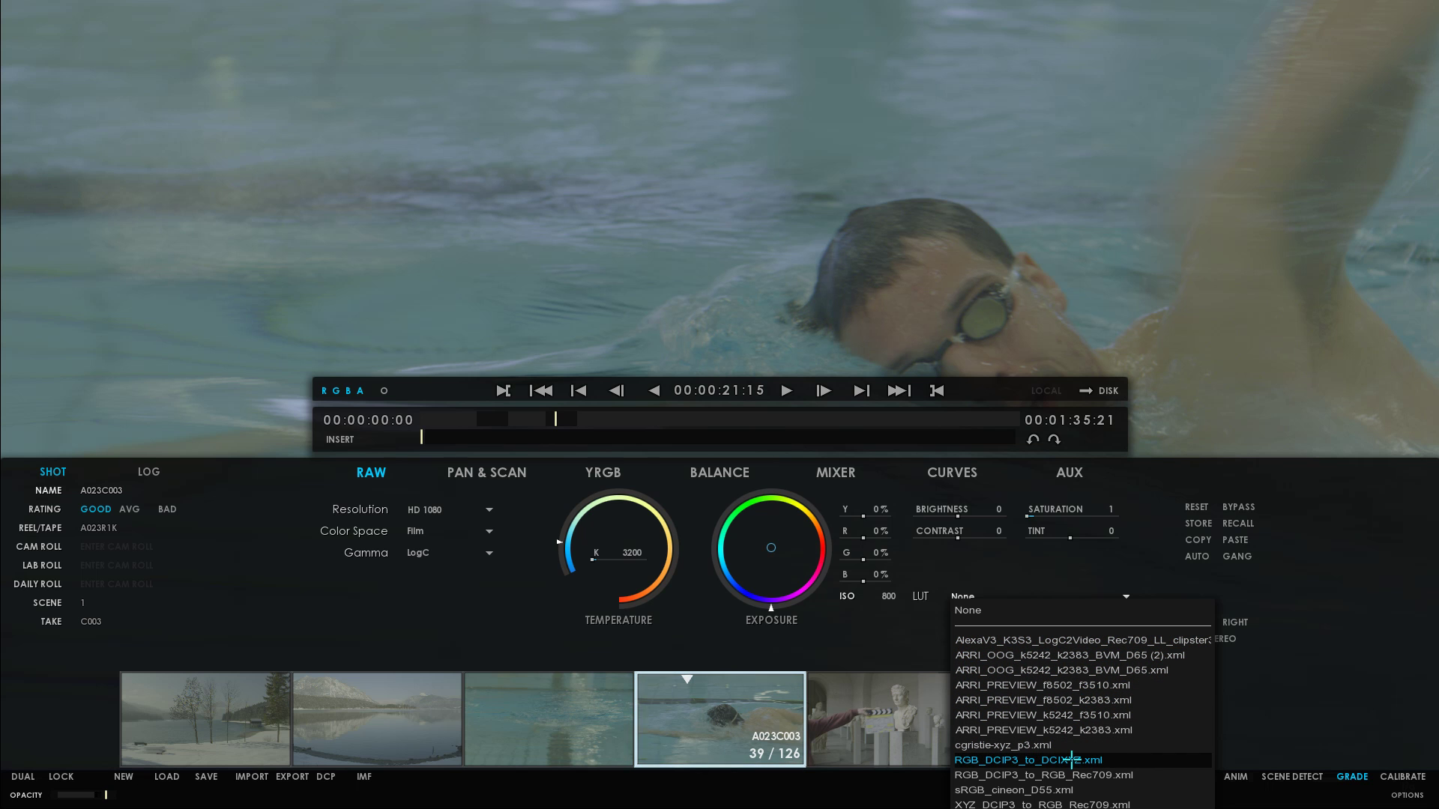
{"action": "left_click", "coordinate": [1062, 657]}
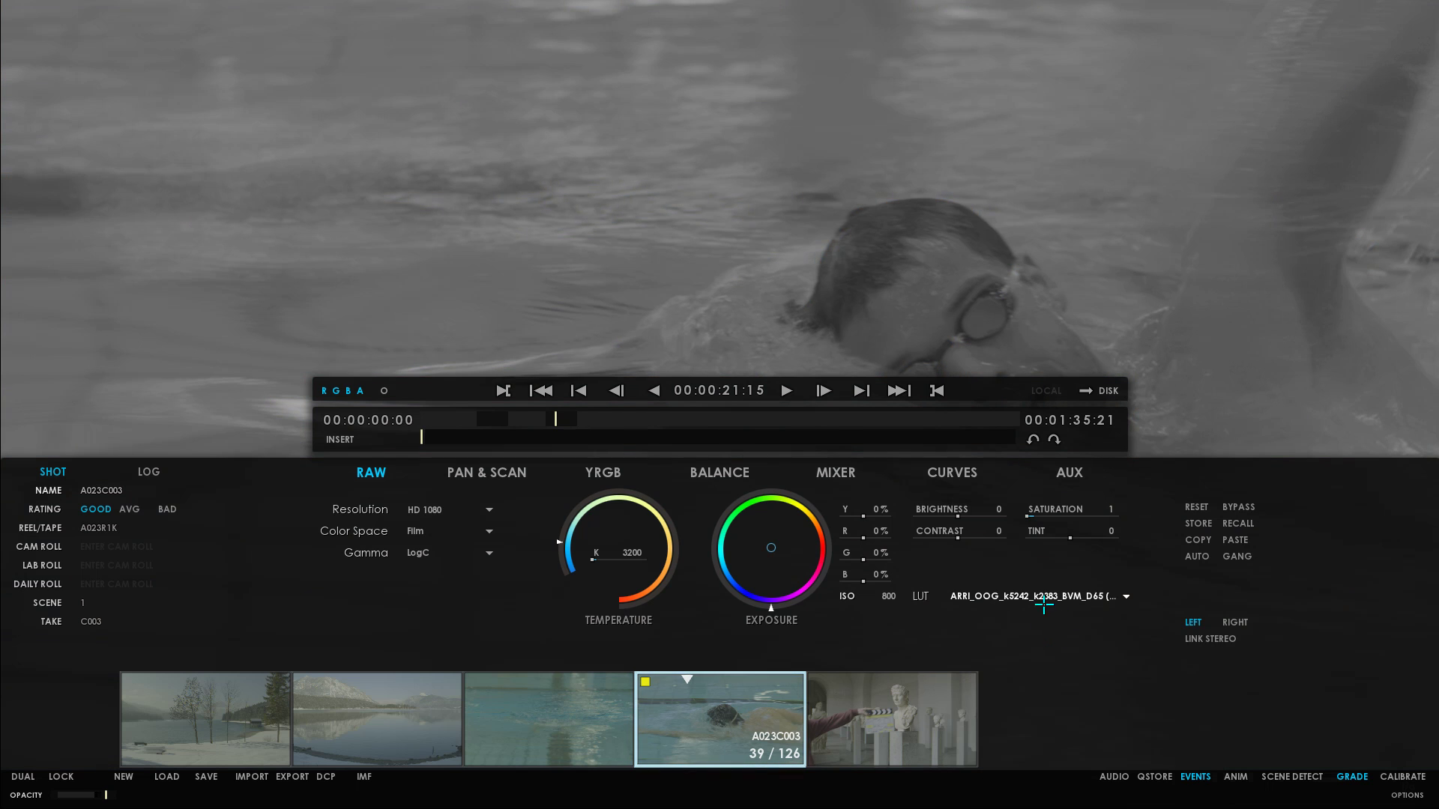
{"action": "left_click", "coordinate": [1044, 600]}
{"action": "left_click", "coordinate": [1047, 698]}
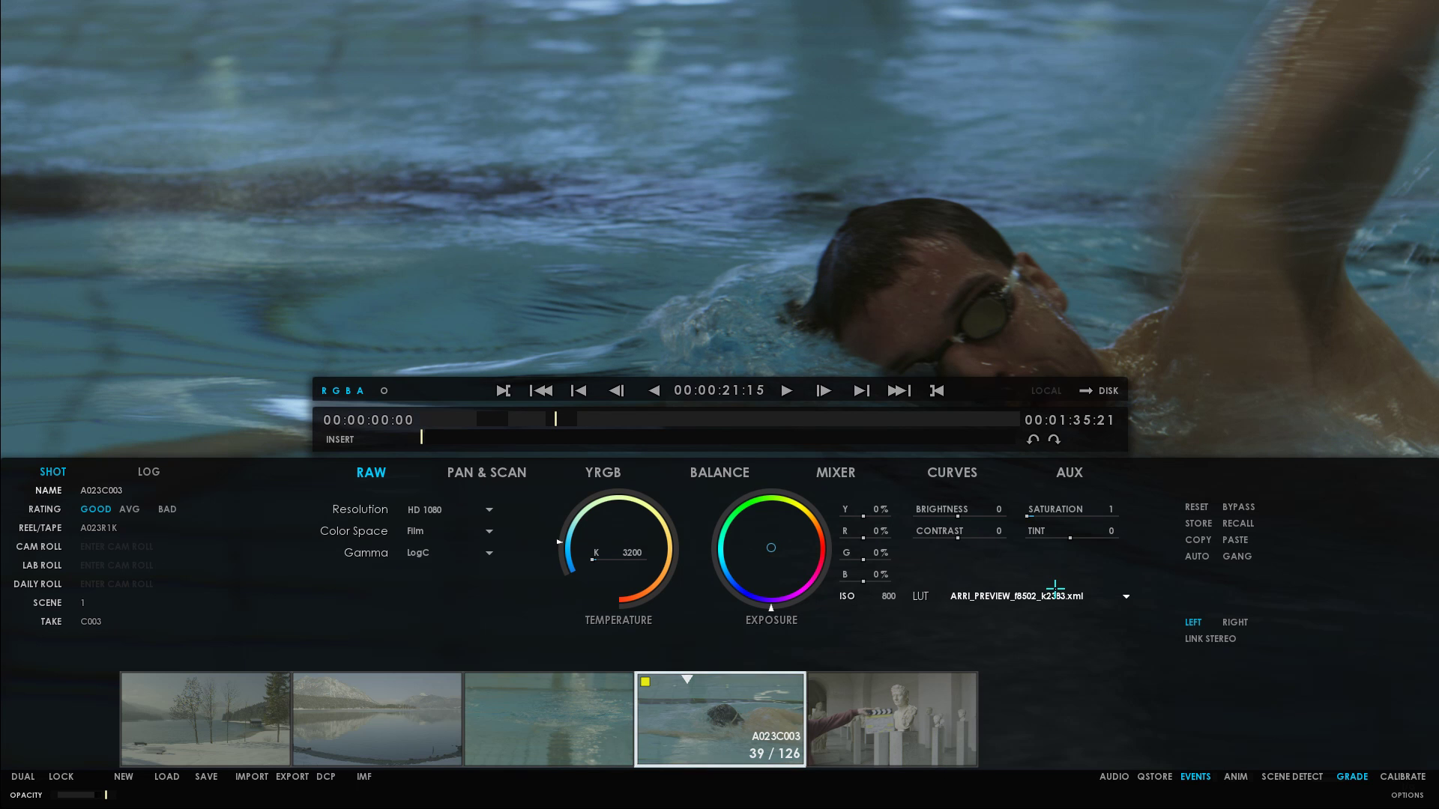
{"action": "left_click", "coordinate": [1049, 596]}
{"action": "left_click", "coordinate": [1014, 610]}
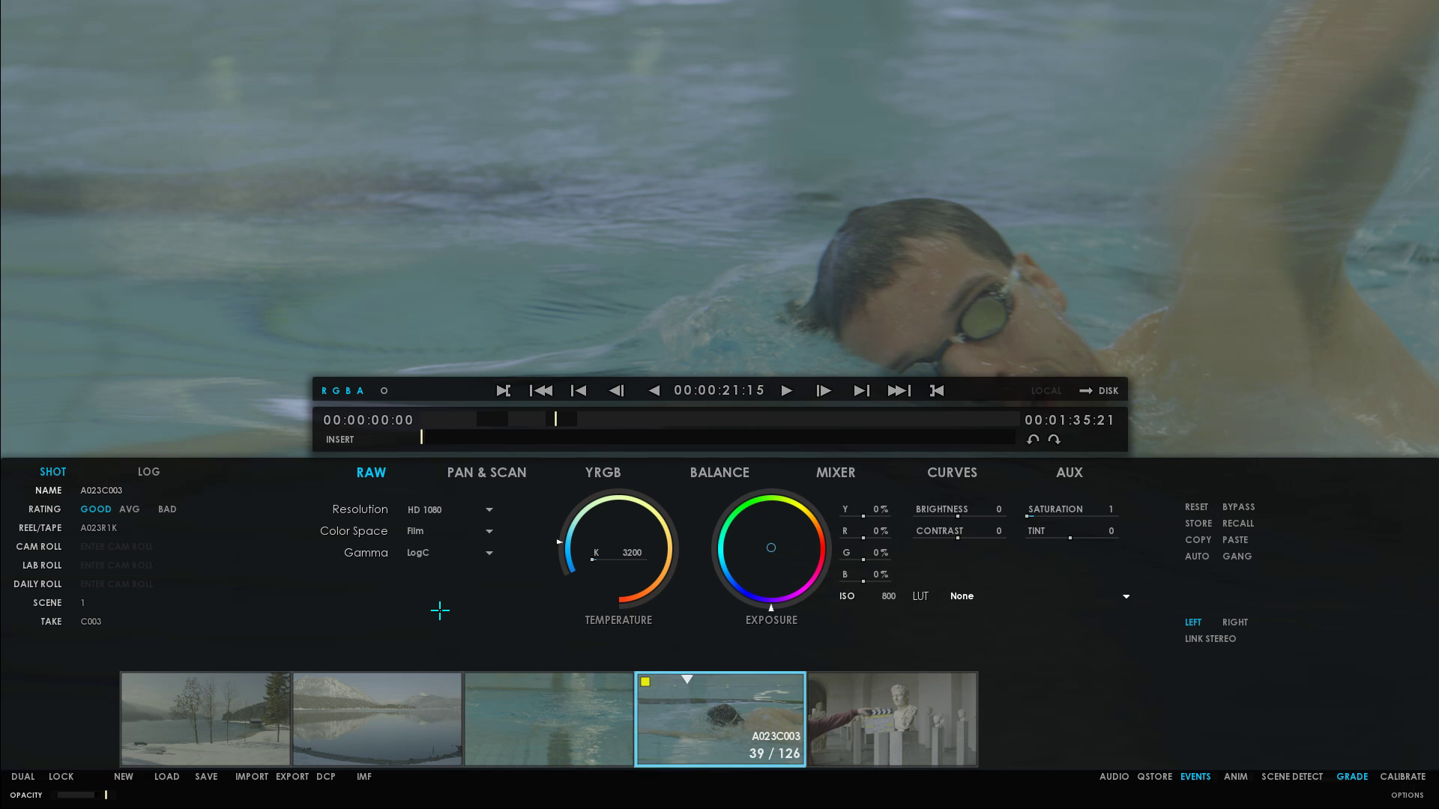
Play the timeline, stop in statue clip A001C003, and scrub to park at 00:00:28:11.
{"action": "left_click", "coordinate": [572, 419]}
{"action": "key", "text": "space"}
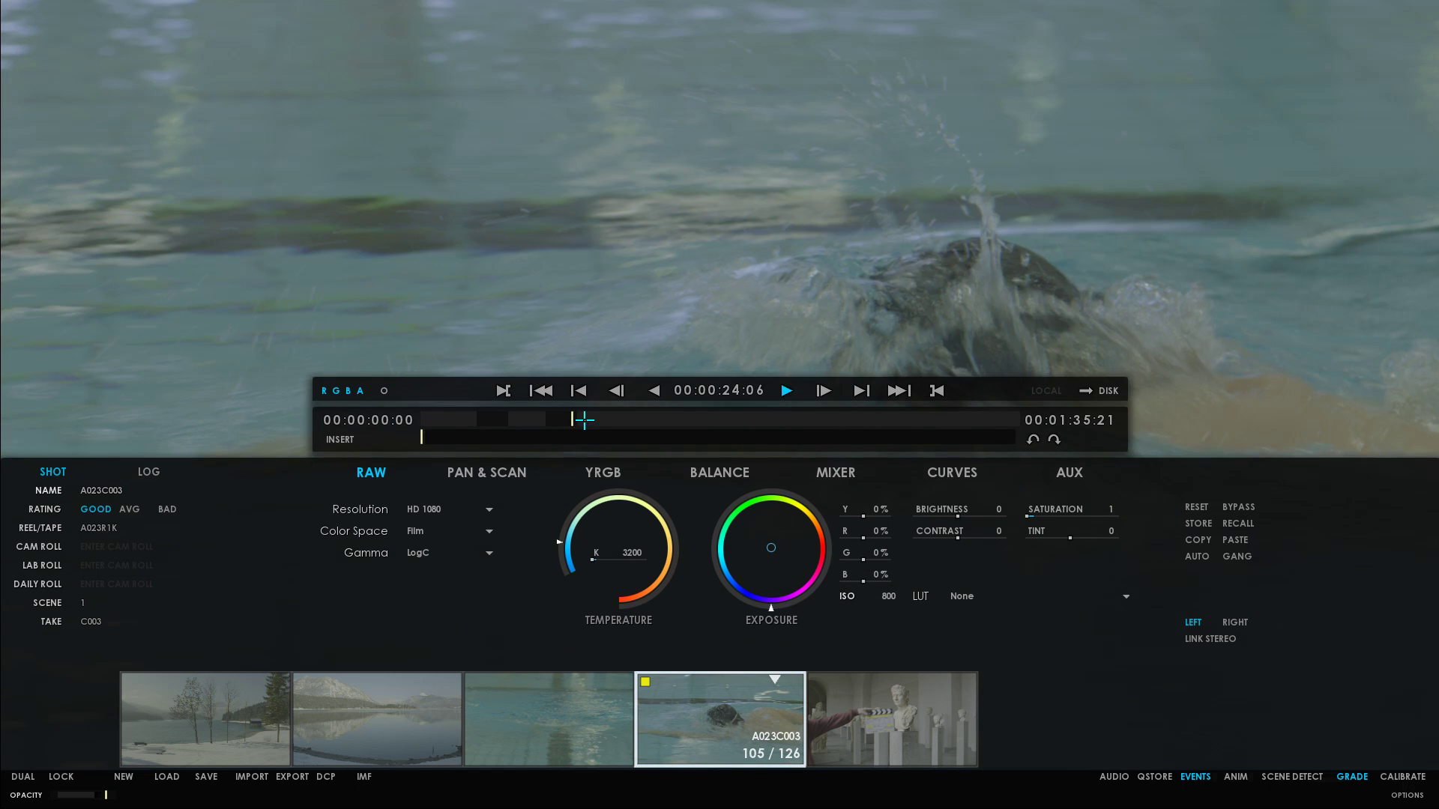
{"action": "key", "text": "space"}
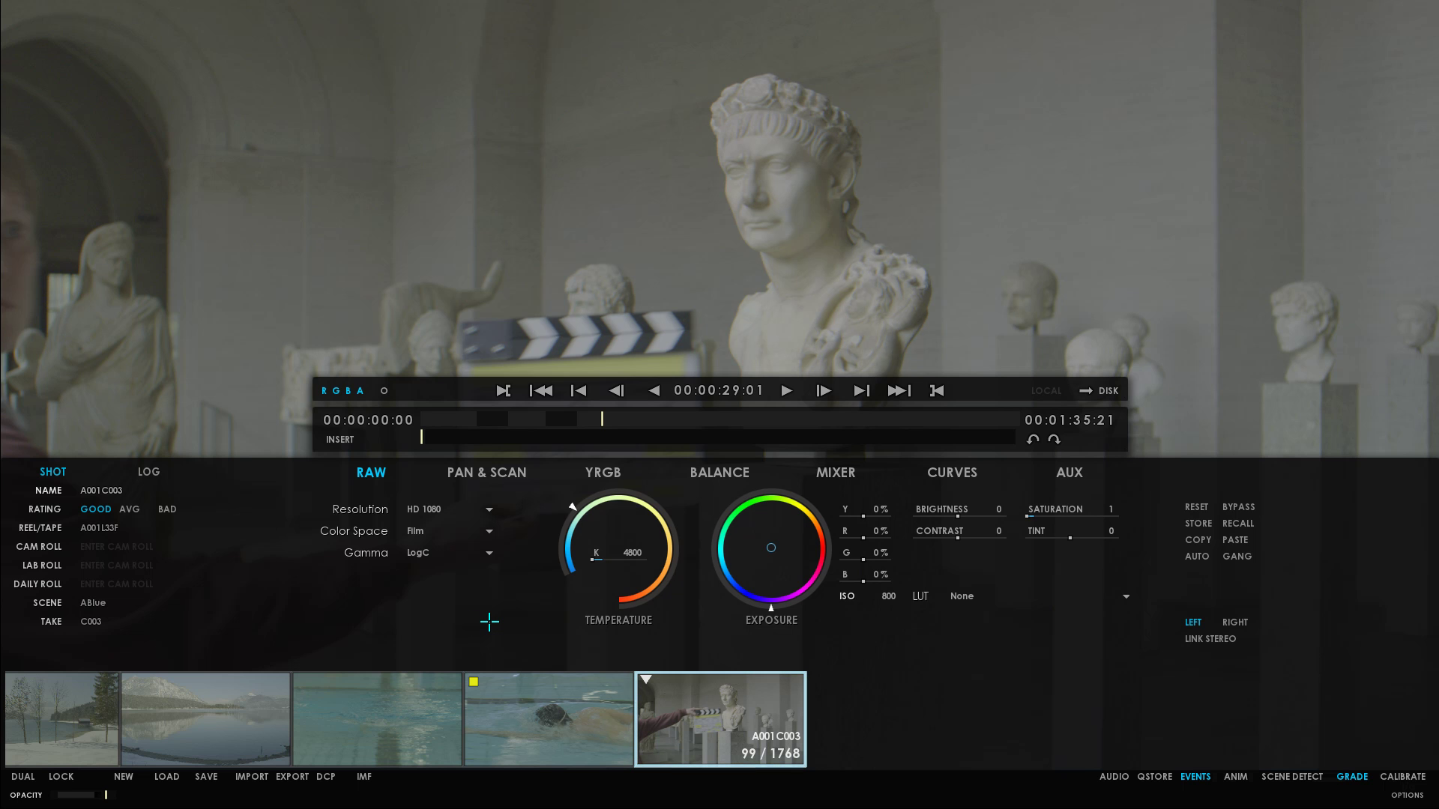
{"action": "left_click", "coordinate": [590, 420]}
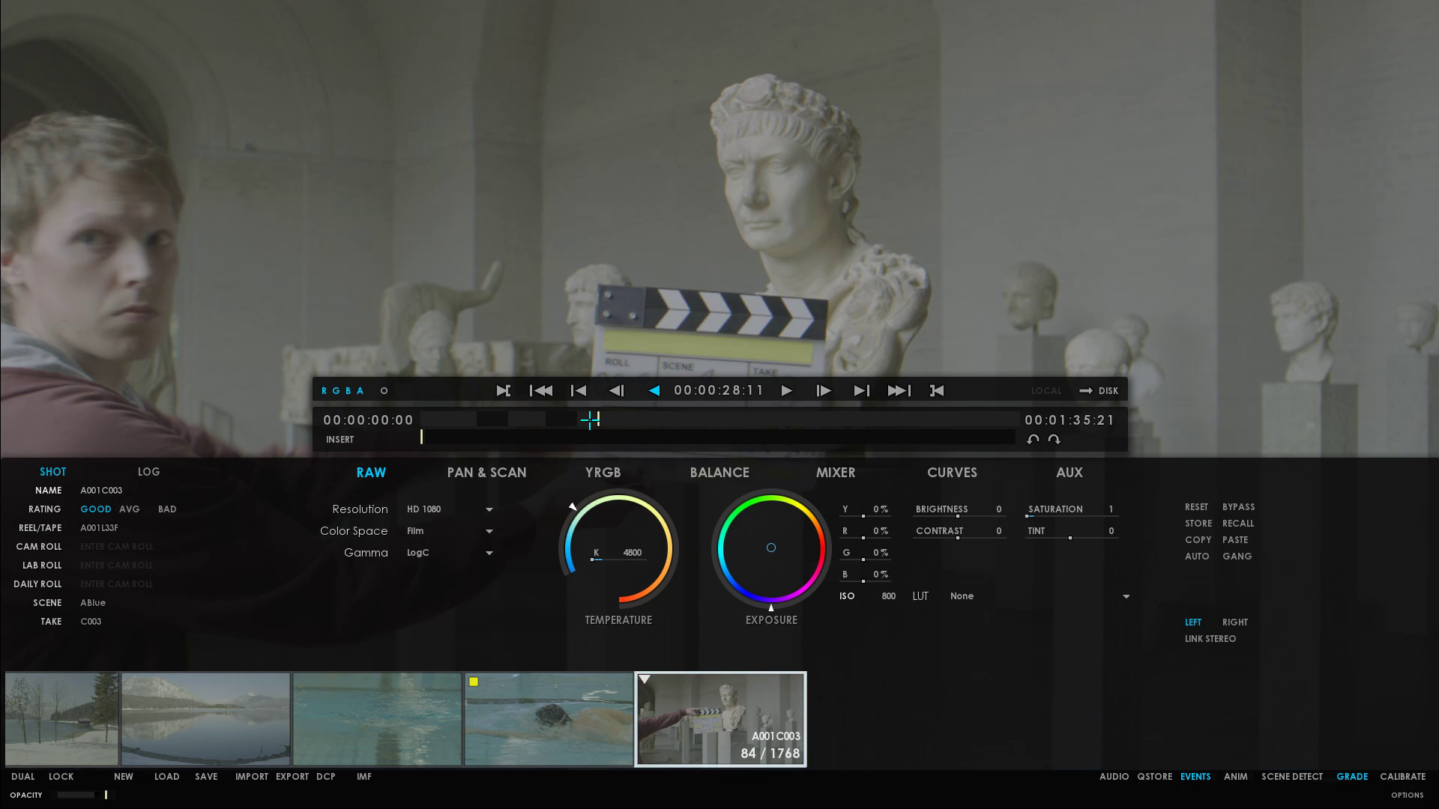
{"action": "left_click_drag", "start_coordinate": [591, 420], "coordinate": [530, 422]}
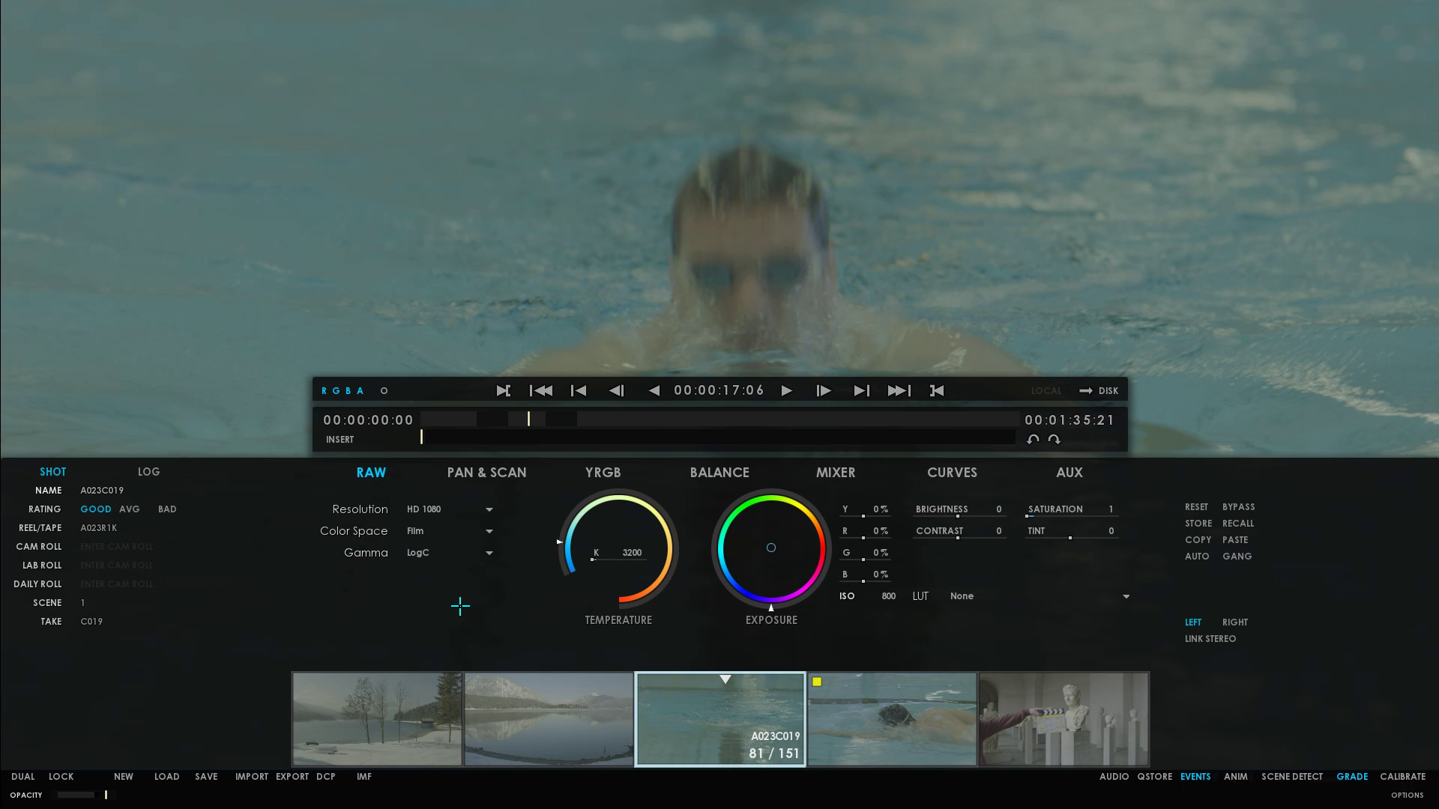
{"action": "left_click_drag", "start_coordinate": [530, 421], "coordinate": [598, 420]}
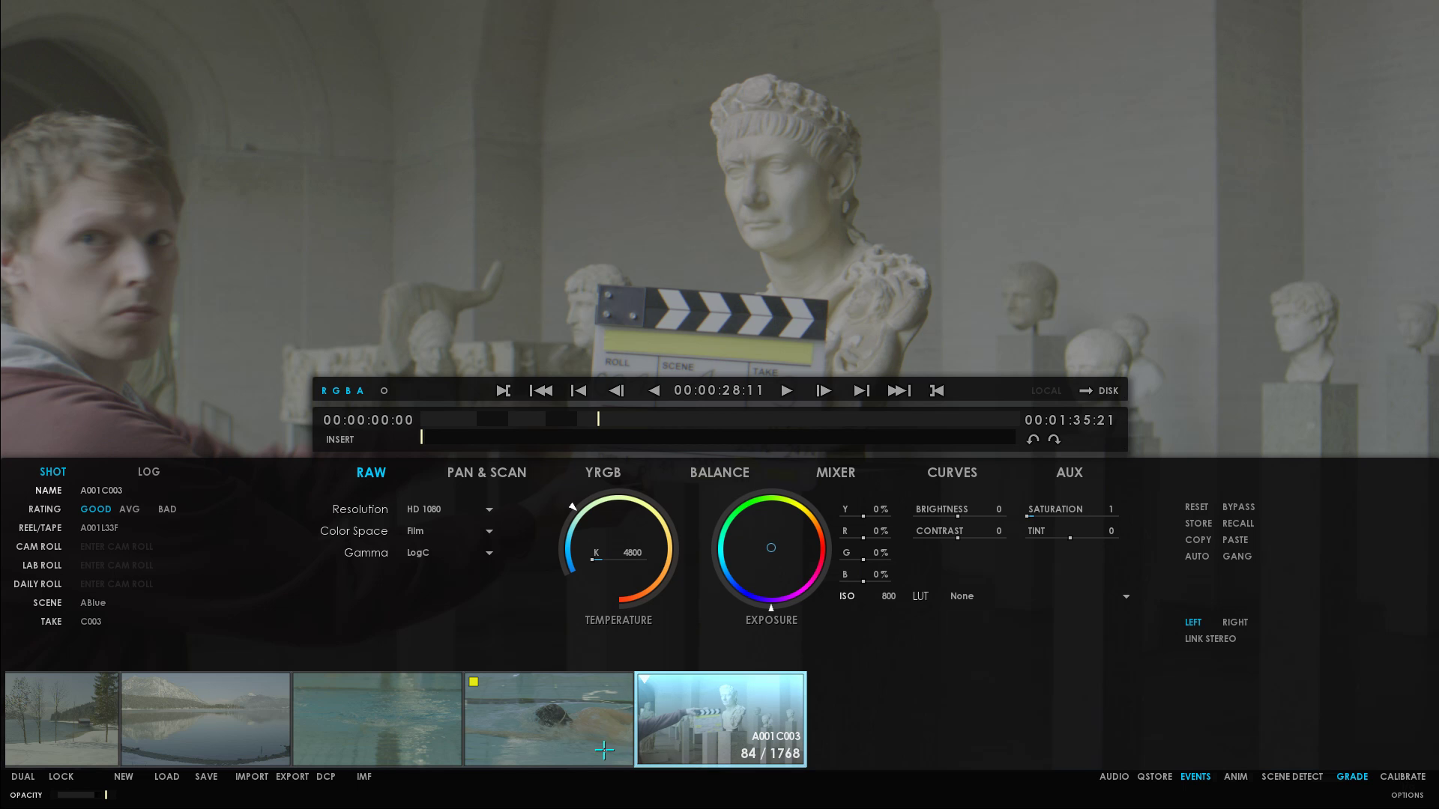
Select all five clips, gang them, and move to swimmer clip A023C019 at 00:00:17:03.
{"action": "left_click_drag", "start_coordinate": [604, 749], "coordinate": [389, 674]}
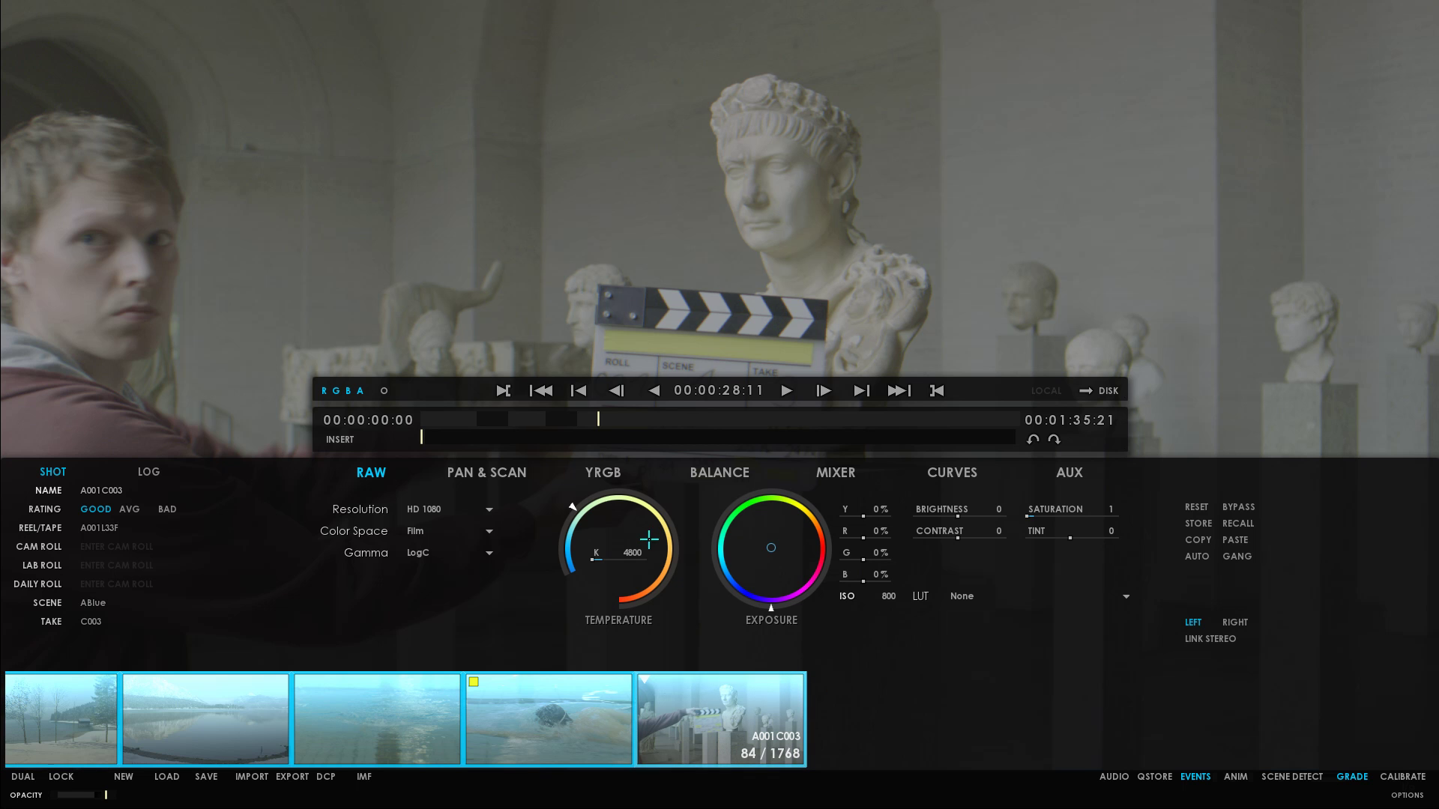
{"action": "left_click_drag", "start_coordinate": [602, 422], "coordinate": [497, 425]}
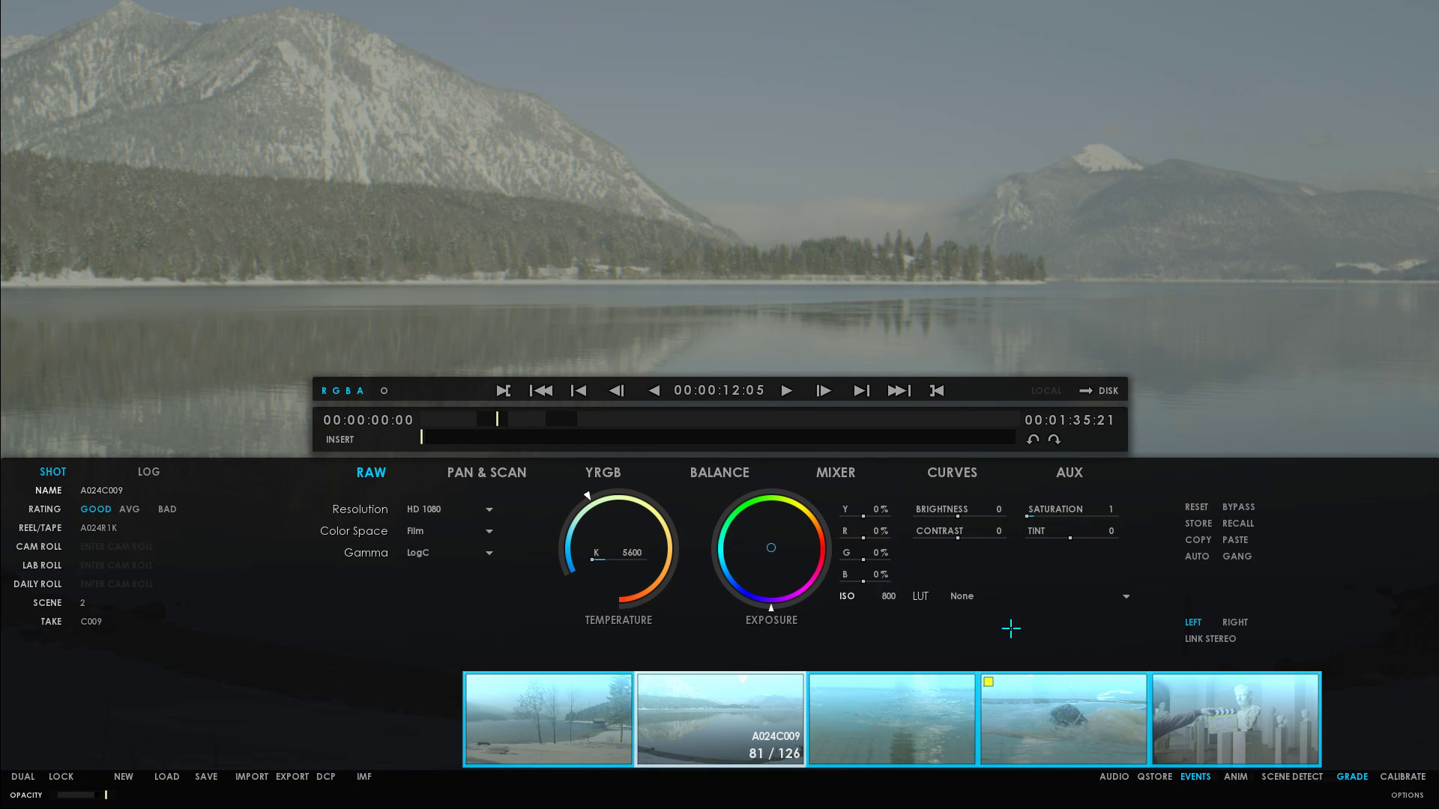
{"action": "left_click", "coordinate": [1242, 557]}
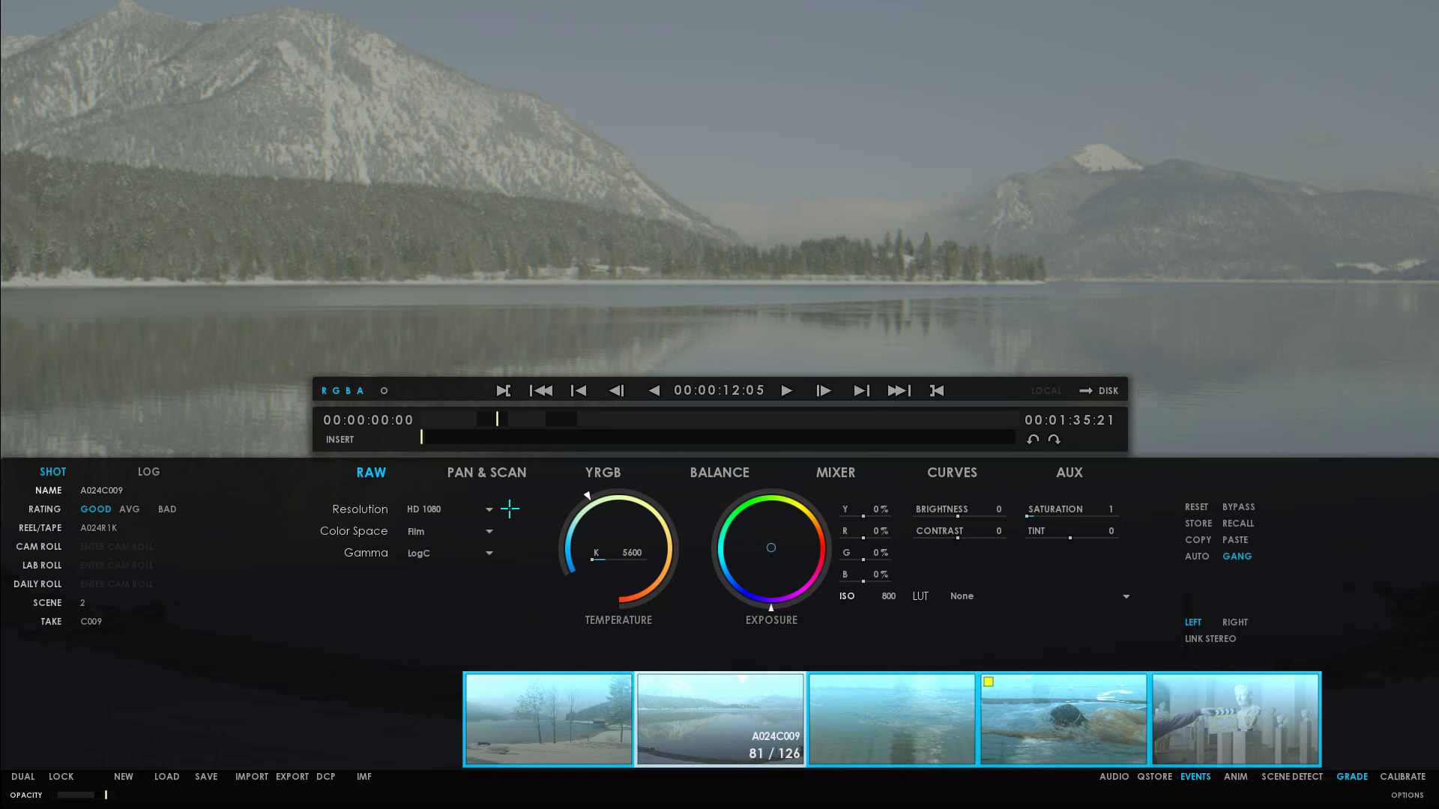
{"action": "left_click_drag", "start_coordinate": [497, 418], "coordinate": [528, 418]}
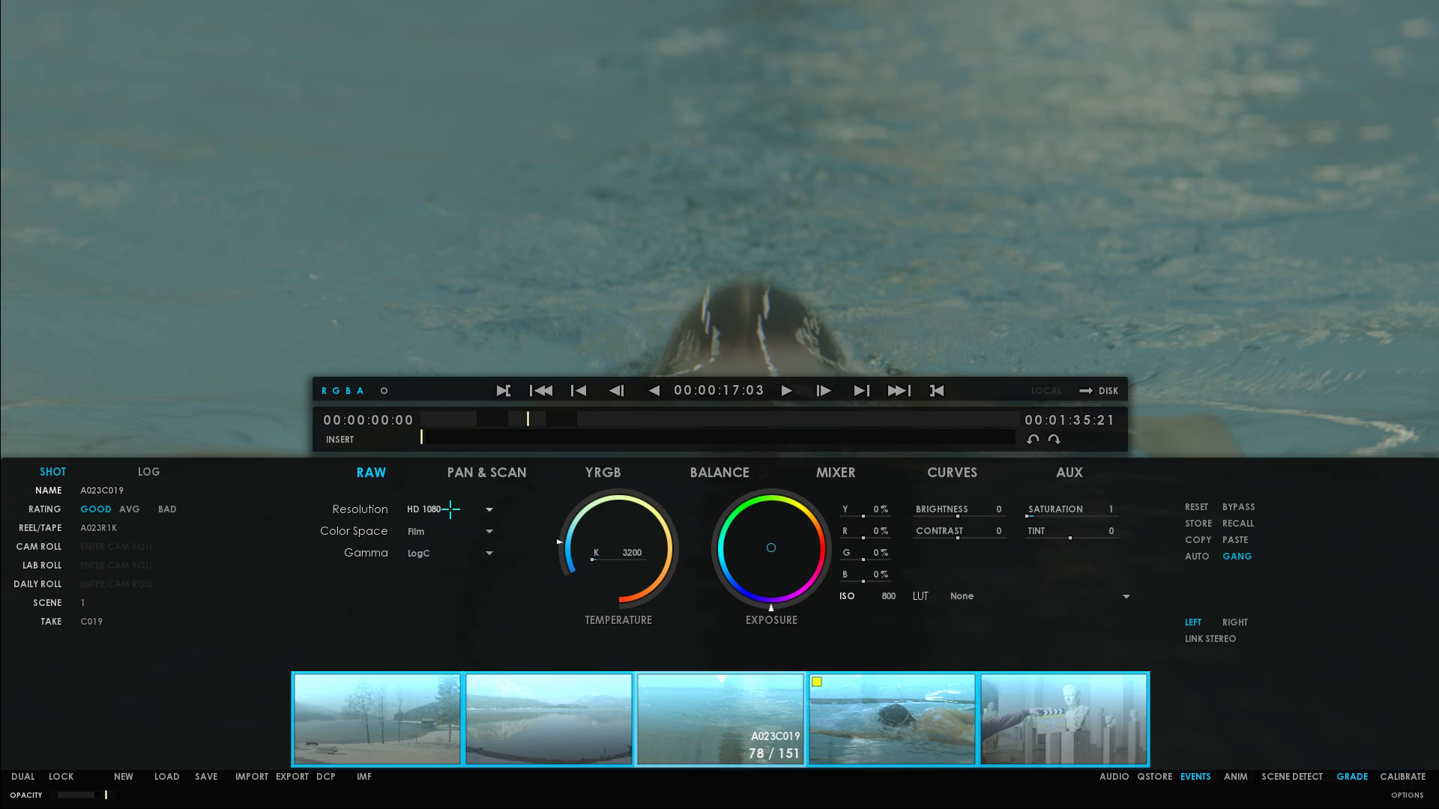
Cycle the RAW resolution through NATIVE and 2K, settling back on HD 1080.
{"action": "left_click", "coordinate": [459, 509]}
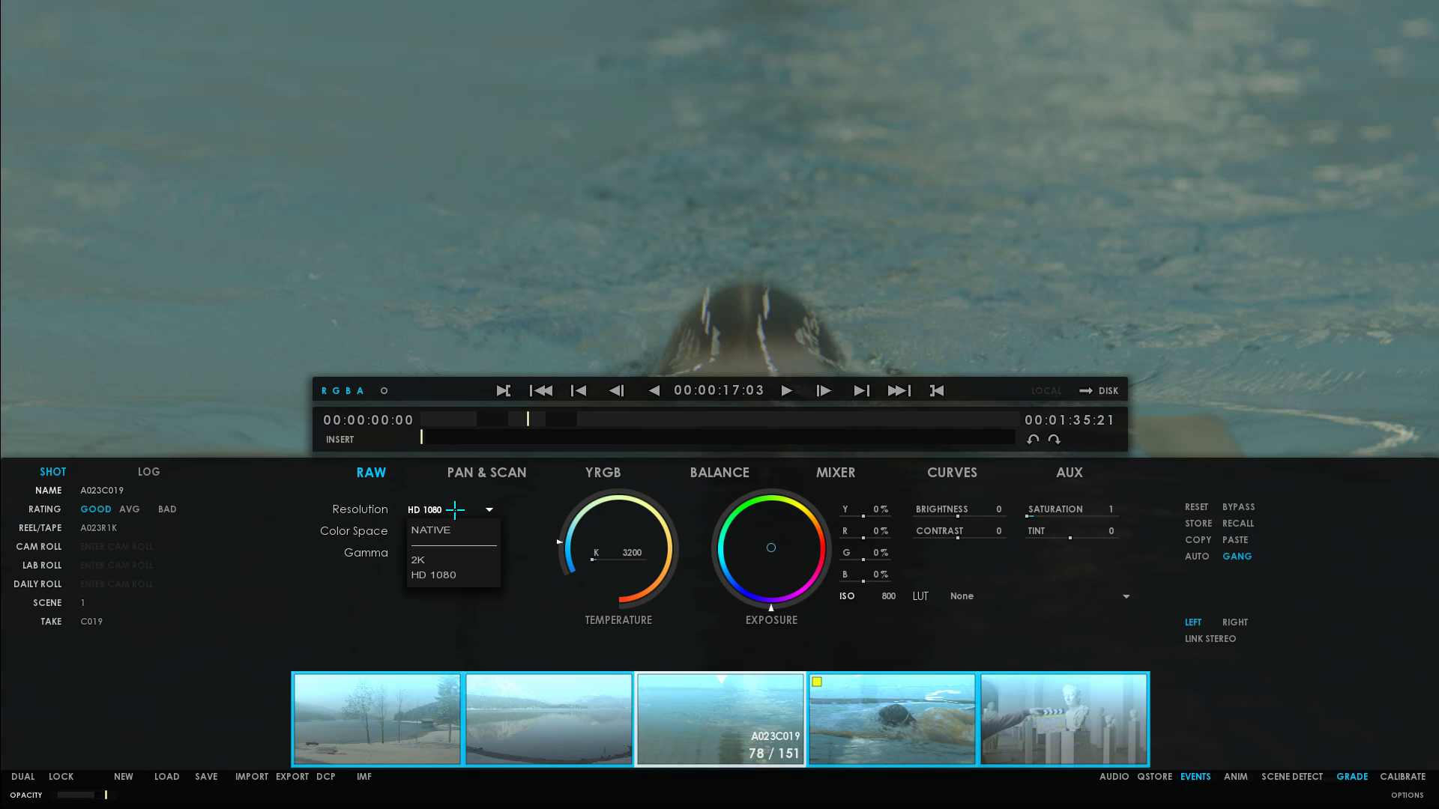
{"action": "left_click", "coordinate": [463, 530]}
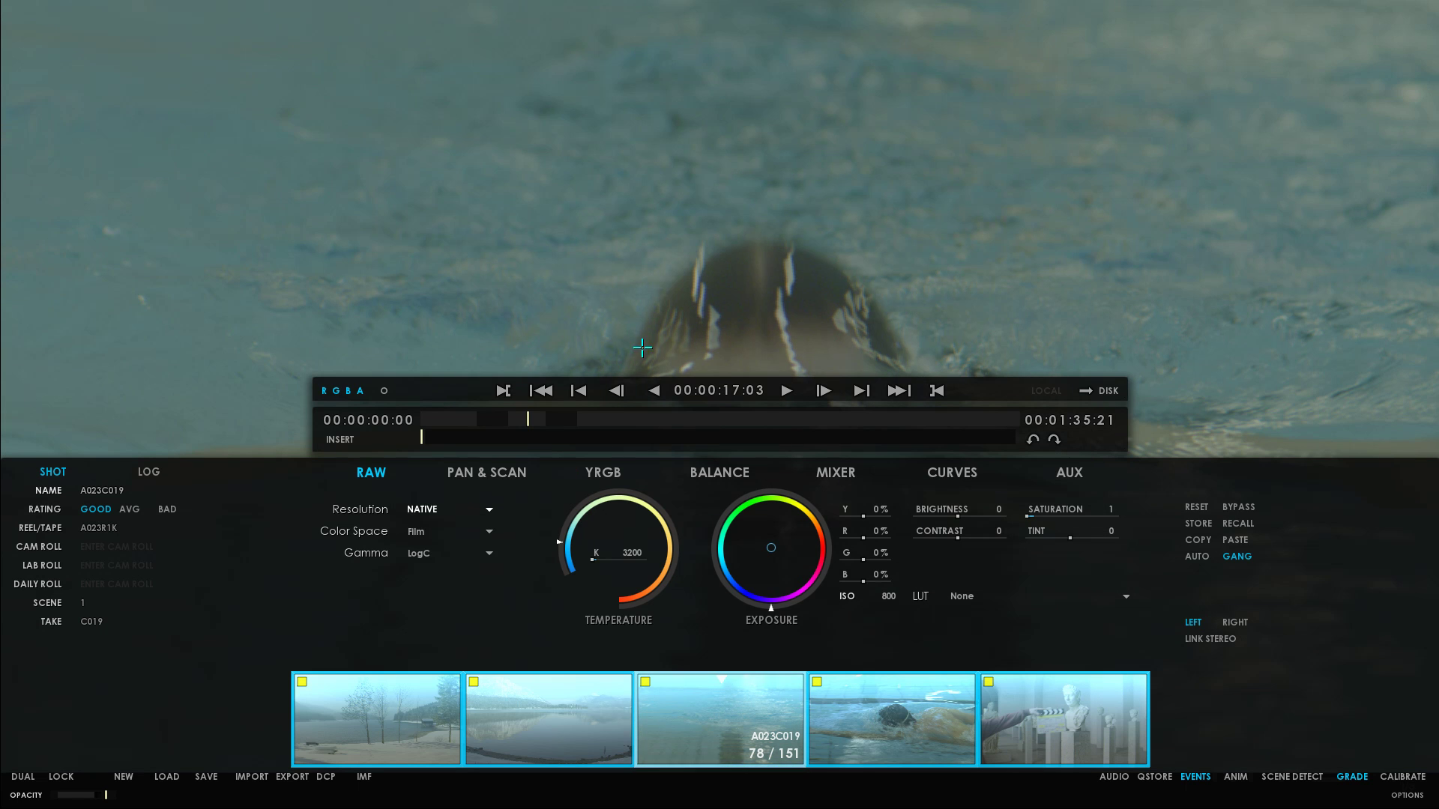
{"action": "left_click", "coordinate": [456, 507]}
{"action": "left_click", "coordinate": [459, 555]}
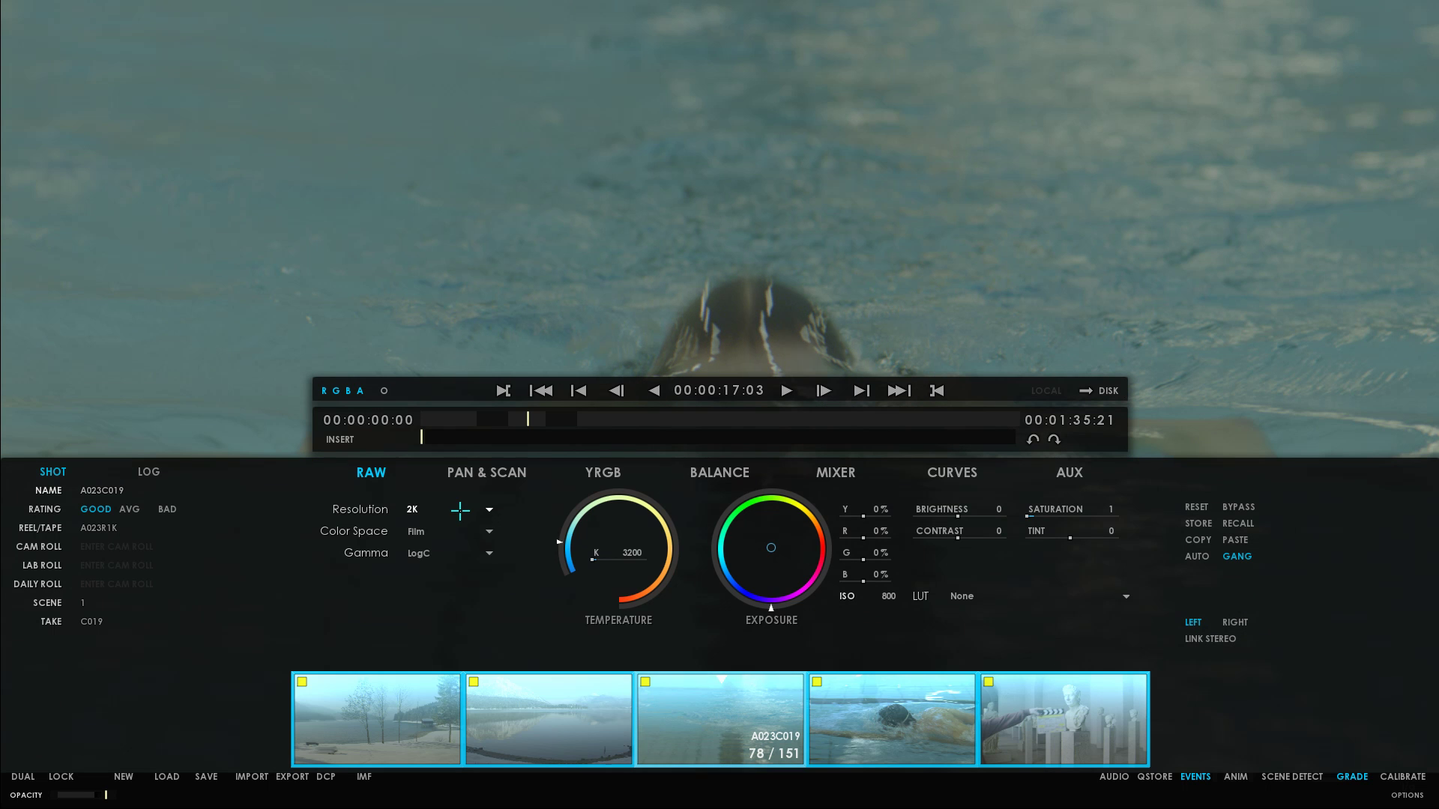
{"action": "left_click", "coordinate": [453, 508]}
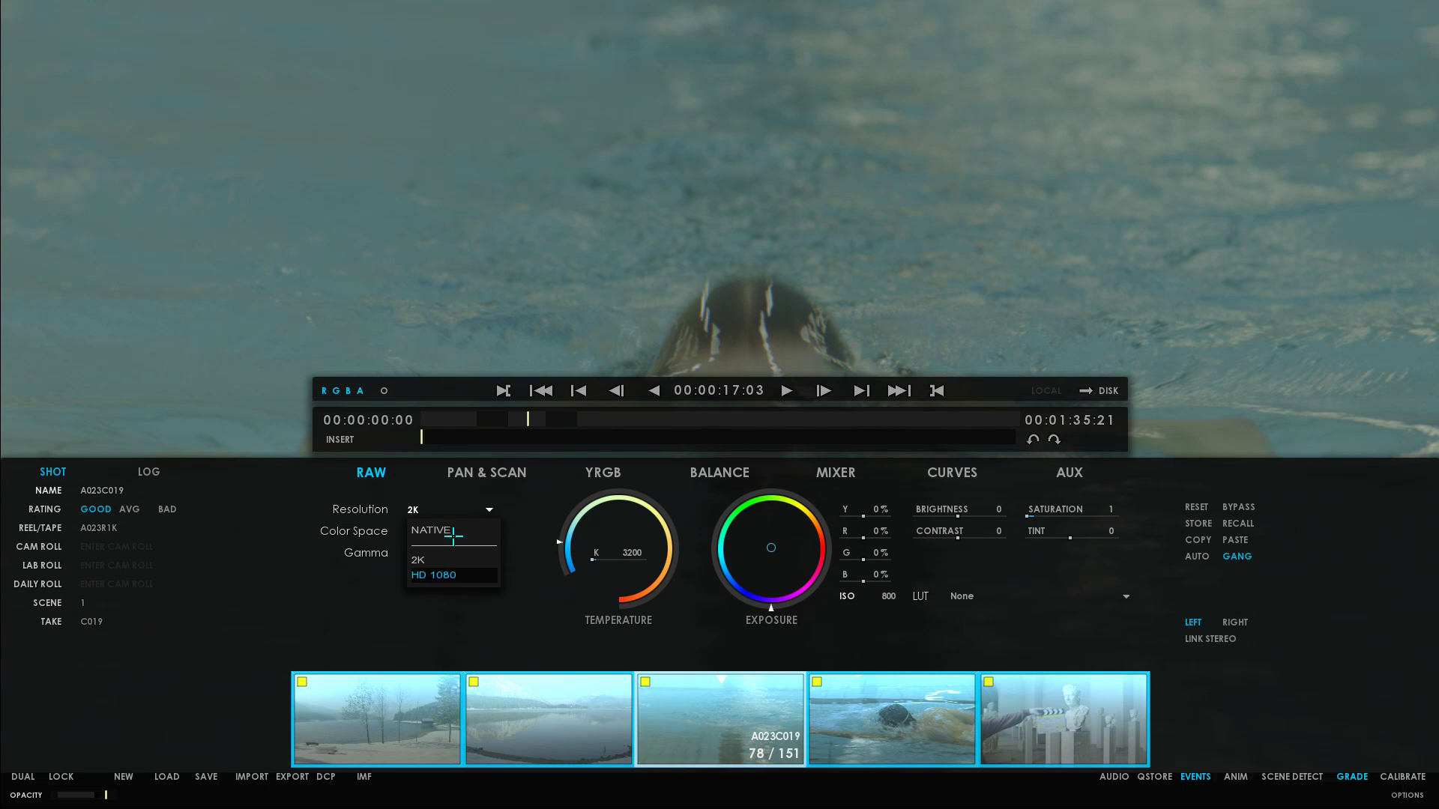
{"action": "left_click", "coordinate": [453, 574]}
During playback keep Film colour space and LogC gamma, and retune temperature to 3856 K.
{"action": "key", "text": "space"}
{"action": "left_click", "coordinate": [448, 532]}
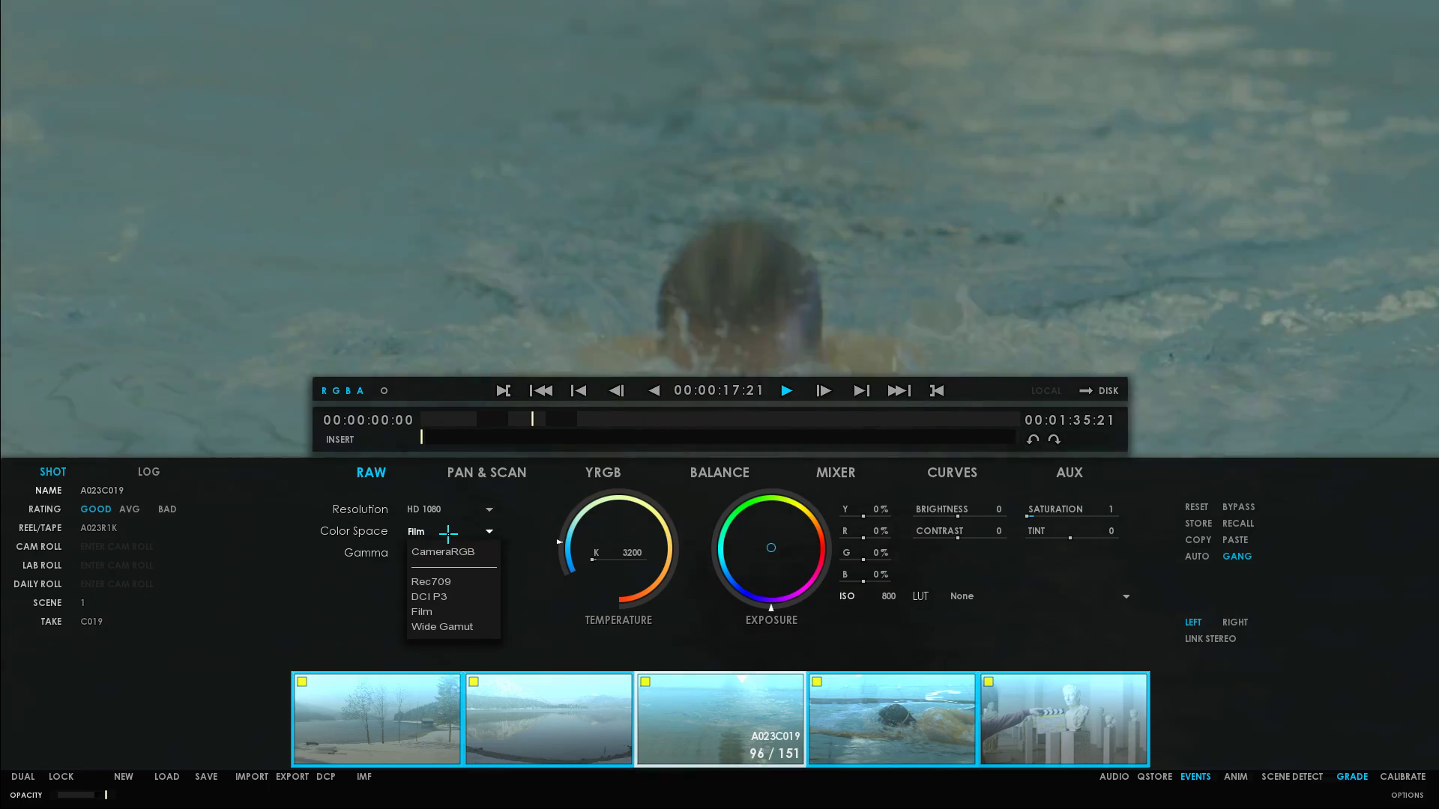
{"action": "left_click", "coordinate": [530, 562]}
{"action": "left_click", "coordinate": [488, 554]}
{"action": "left_click", "coordinate": [533, 582]}
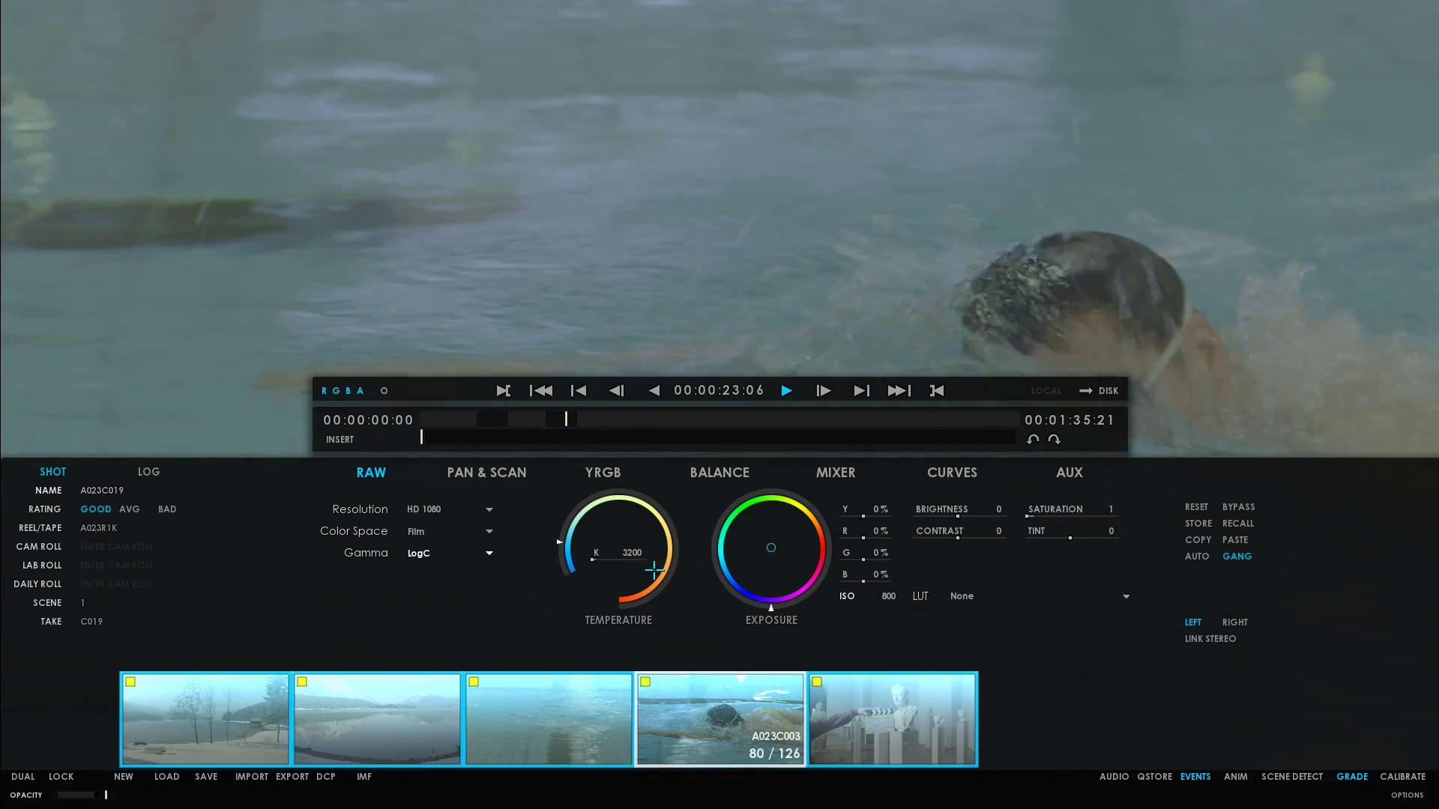
{"action": "left_click_drag", "start_coordinate": [588, 561], "coordinate": [635, 559]}
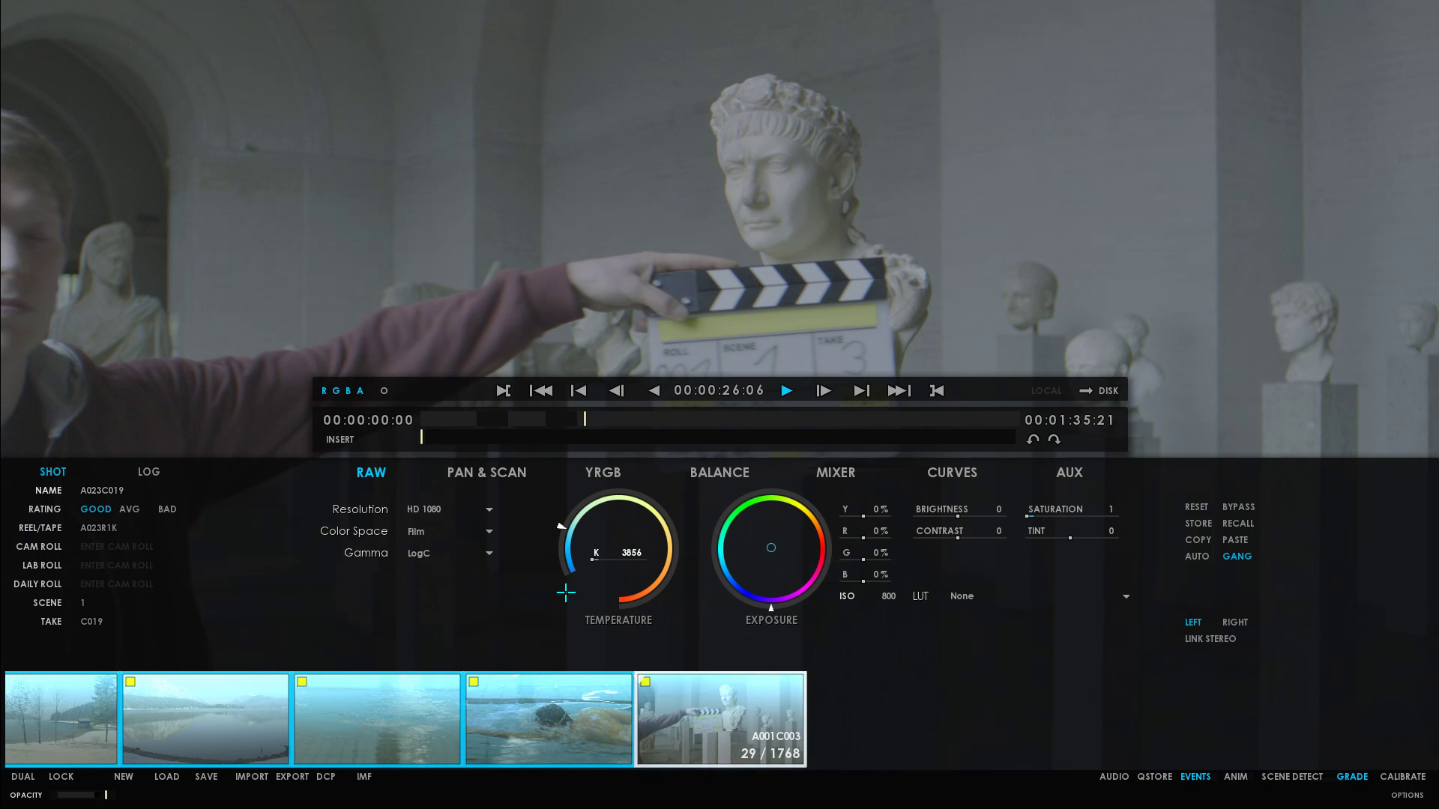
{"action": "key", "text": "space"}
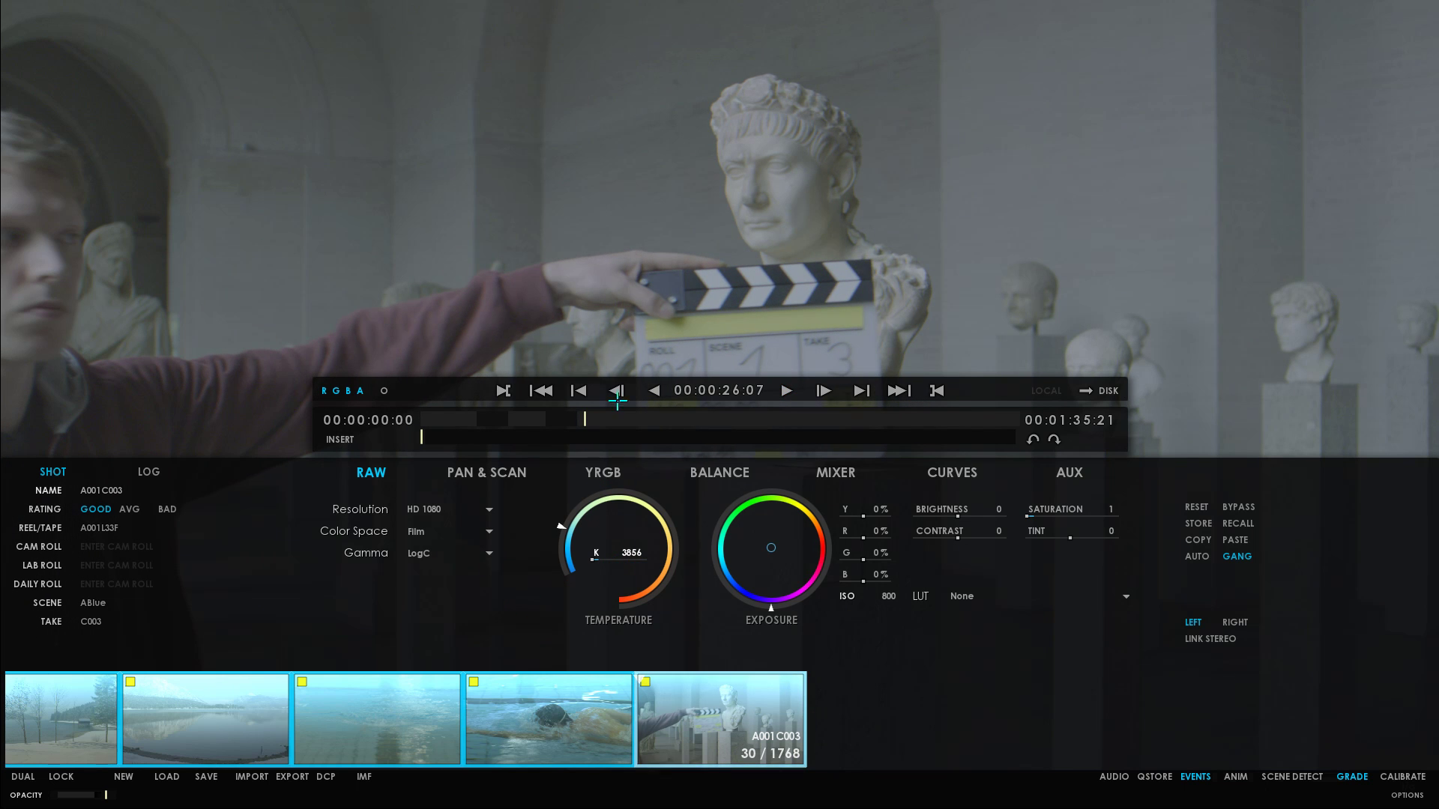
Preview the ARRI OOG BVM and ARRI_PREVIEW_f8502_k2383.xml LUTs on the ganged clips.
{"action": "left_click", "coordinate": [987, 598]}
{"action": "left_click", "coordinate": [1009, 657]}
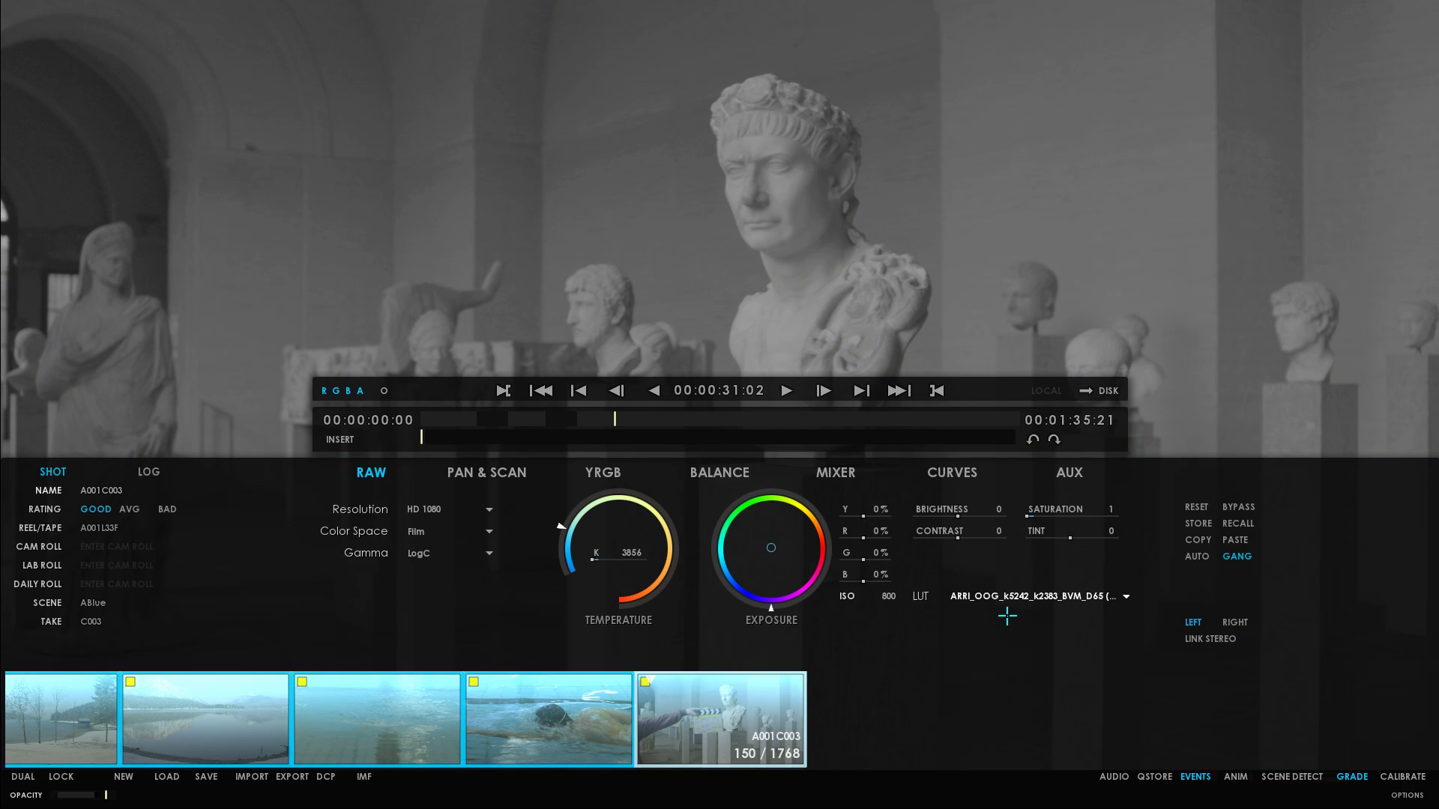
{"action": "left_click", "coordinate": [1008, 600]}
{"action": "left_click", "coordinate": [1009, 611]}
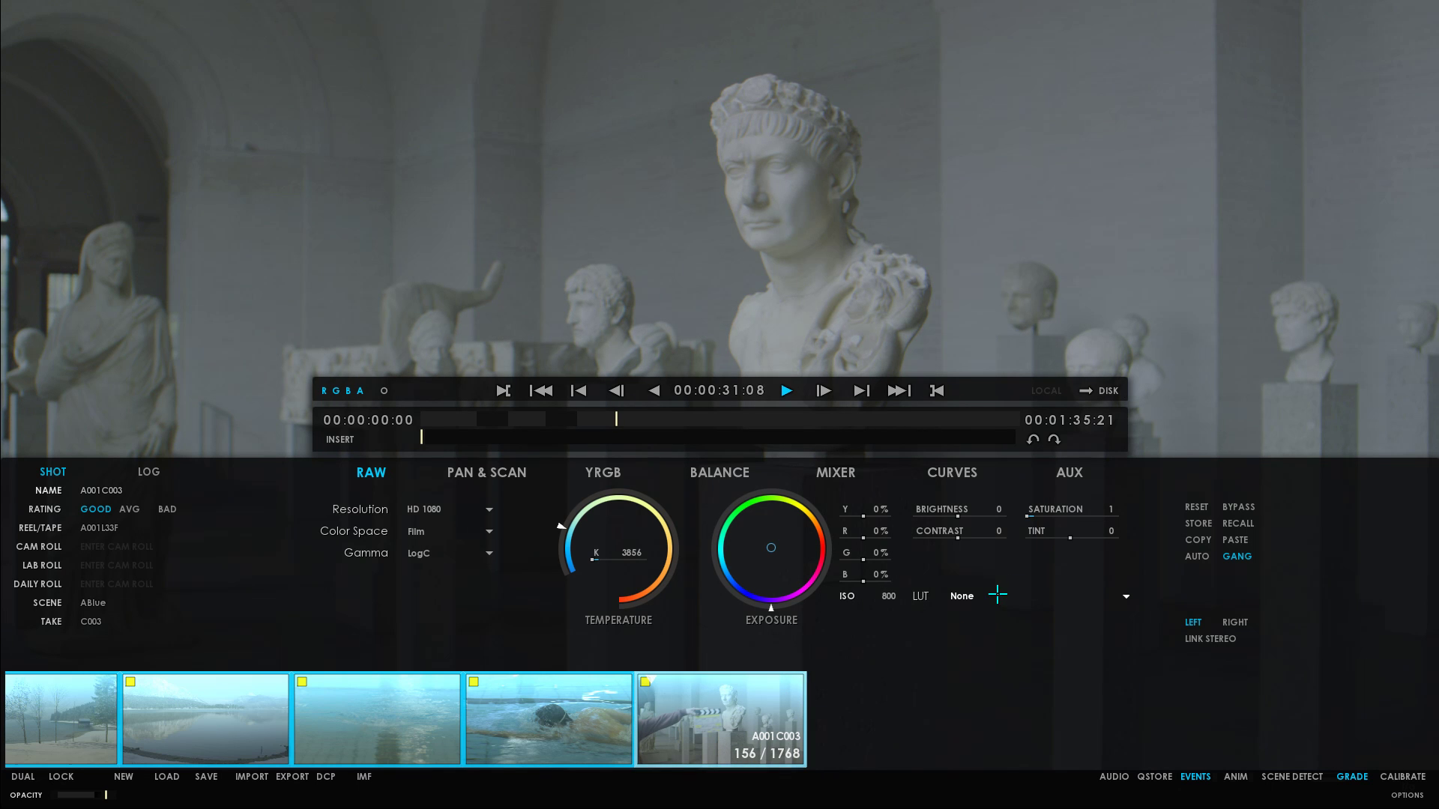
{"action": "left_click", "coordinate": [1001, 700]}
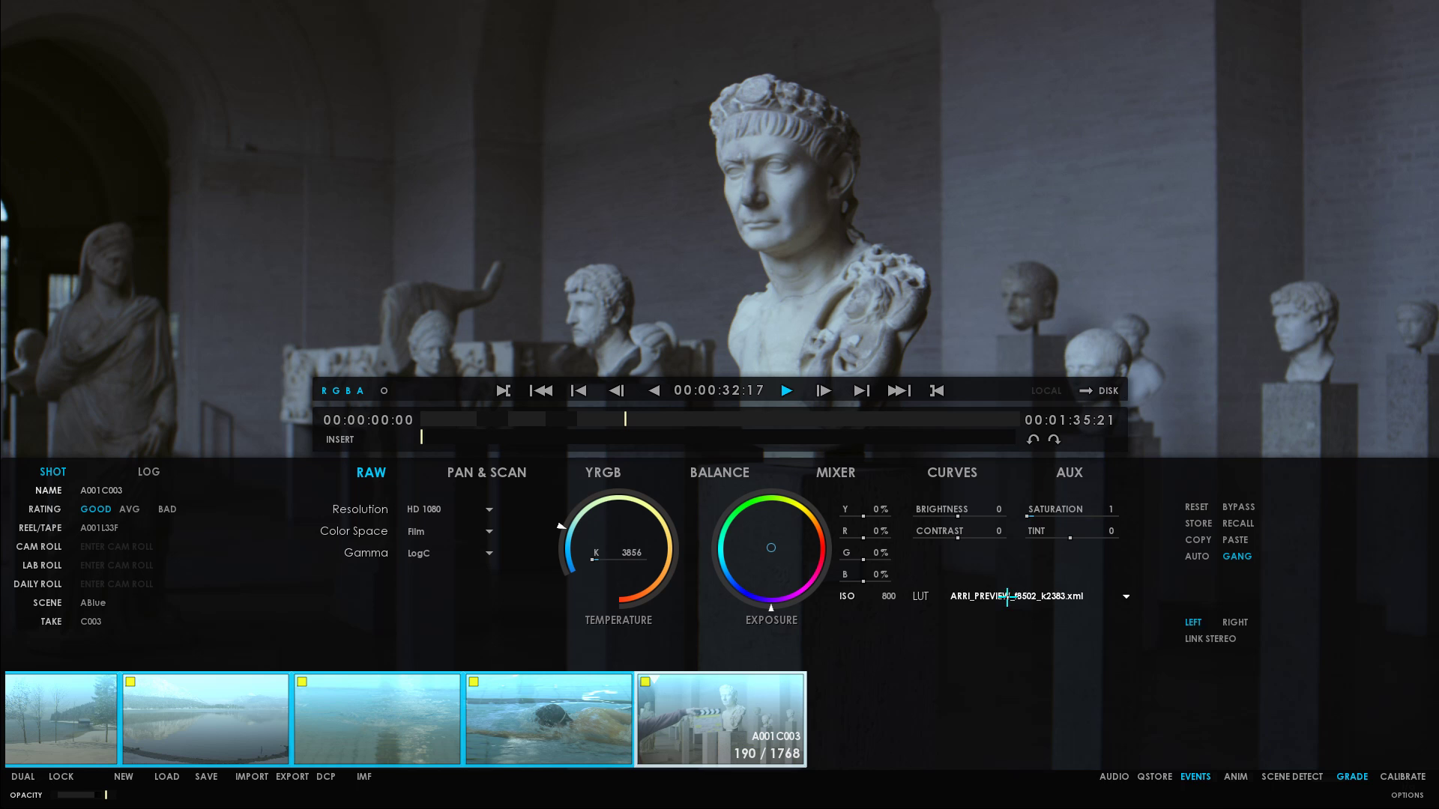
Apply the AlexaV3 LogC2Video Rec709 LUT and scrub through the statue clip to review it.
{"action": "left_click", "coordinate": [1006, 597]}
{"action": "left_click", "coordinate": [1004, 599]}
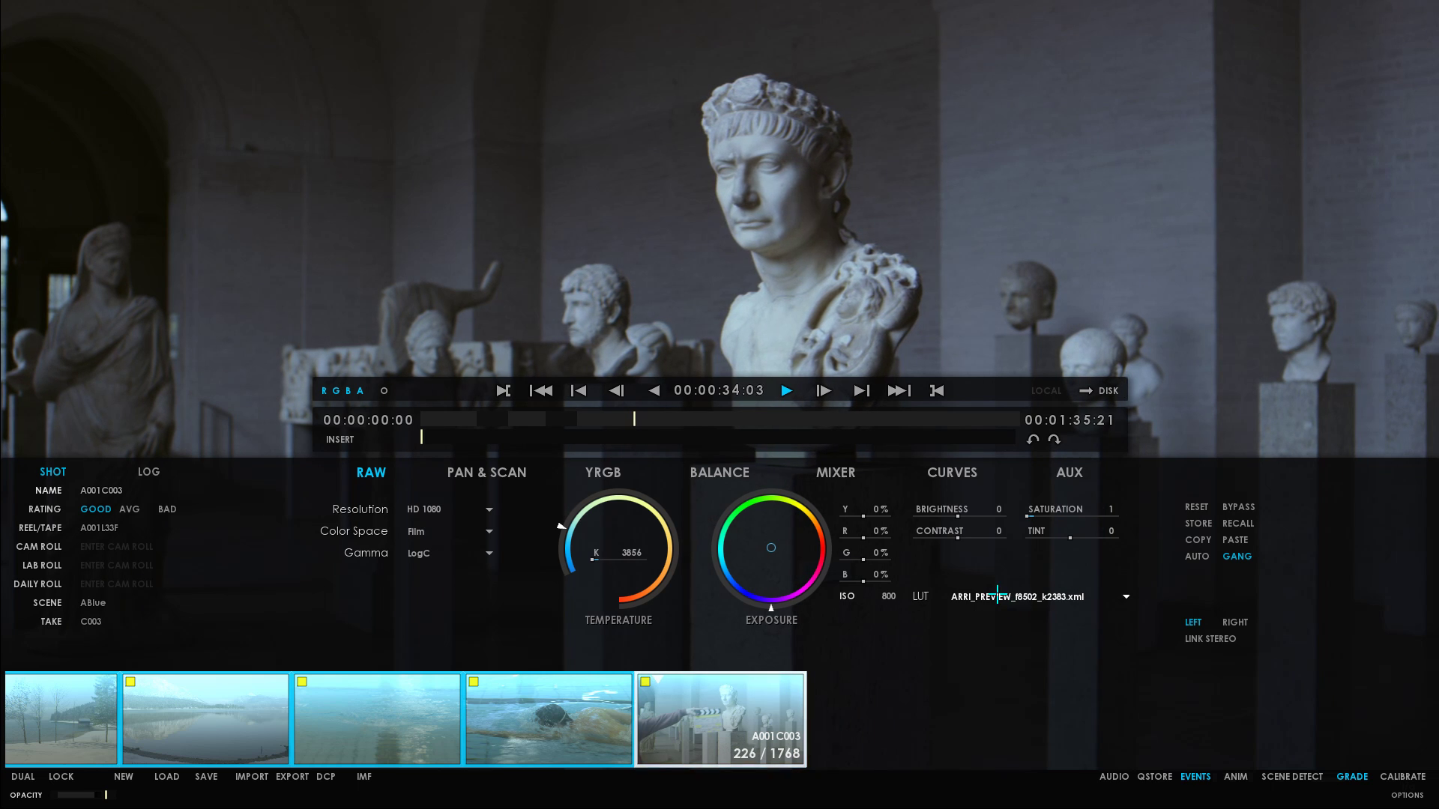
{"action": "left_click", "coordinate": [997, 595]}
{"action": "left_click", "coordinate": [997, 641]}
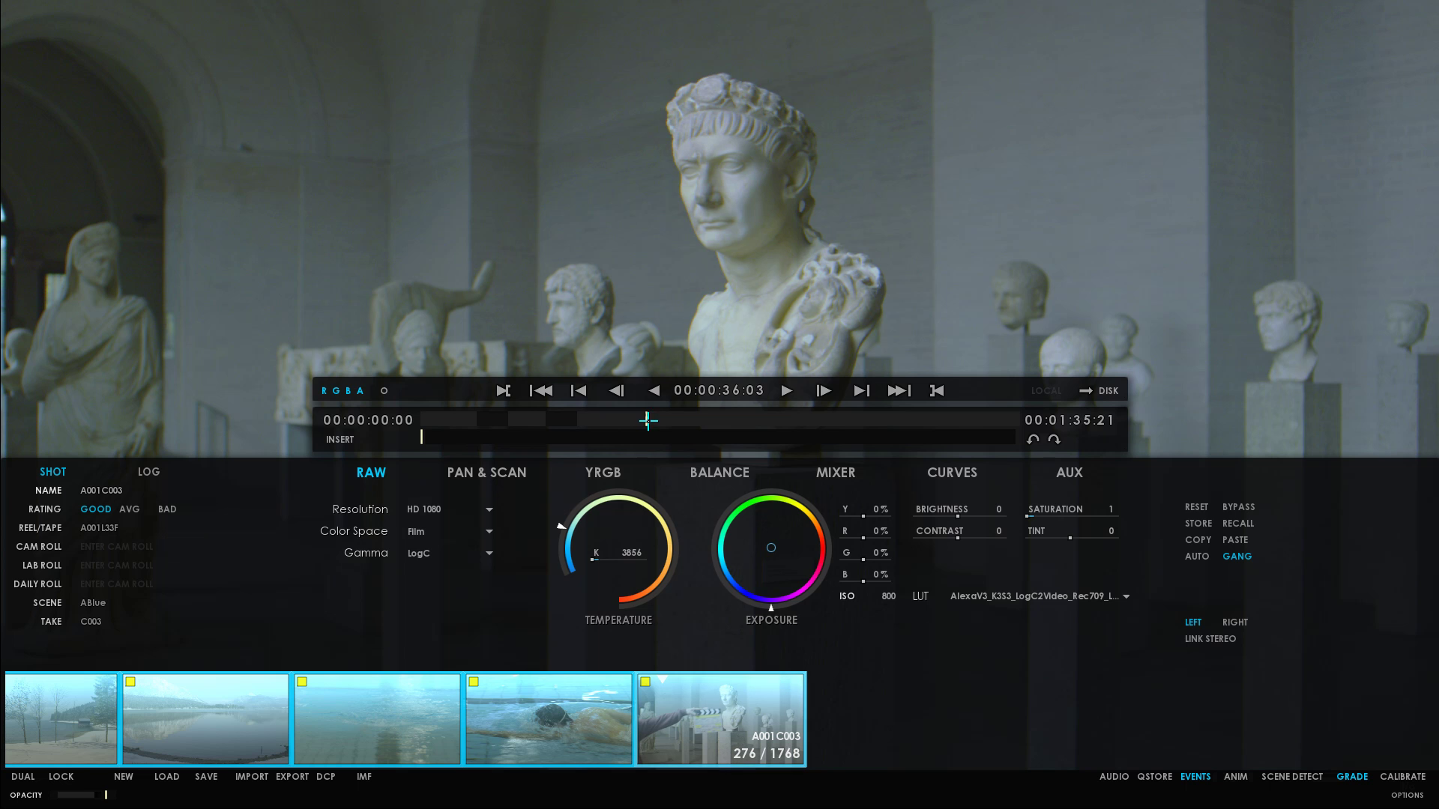
{"action": "left_click_drag", "start_coordinate": [647, 422], "coordinate": [712, 423]}
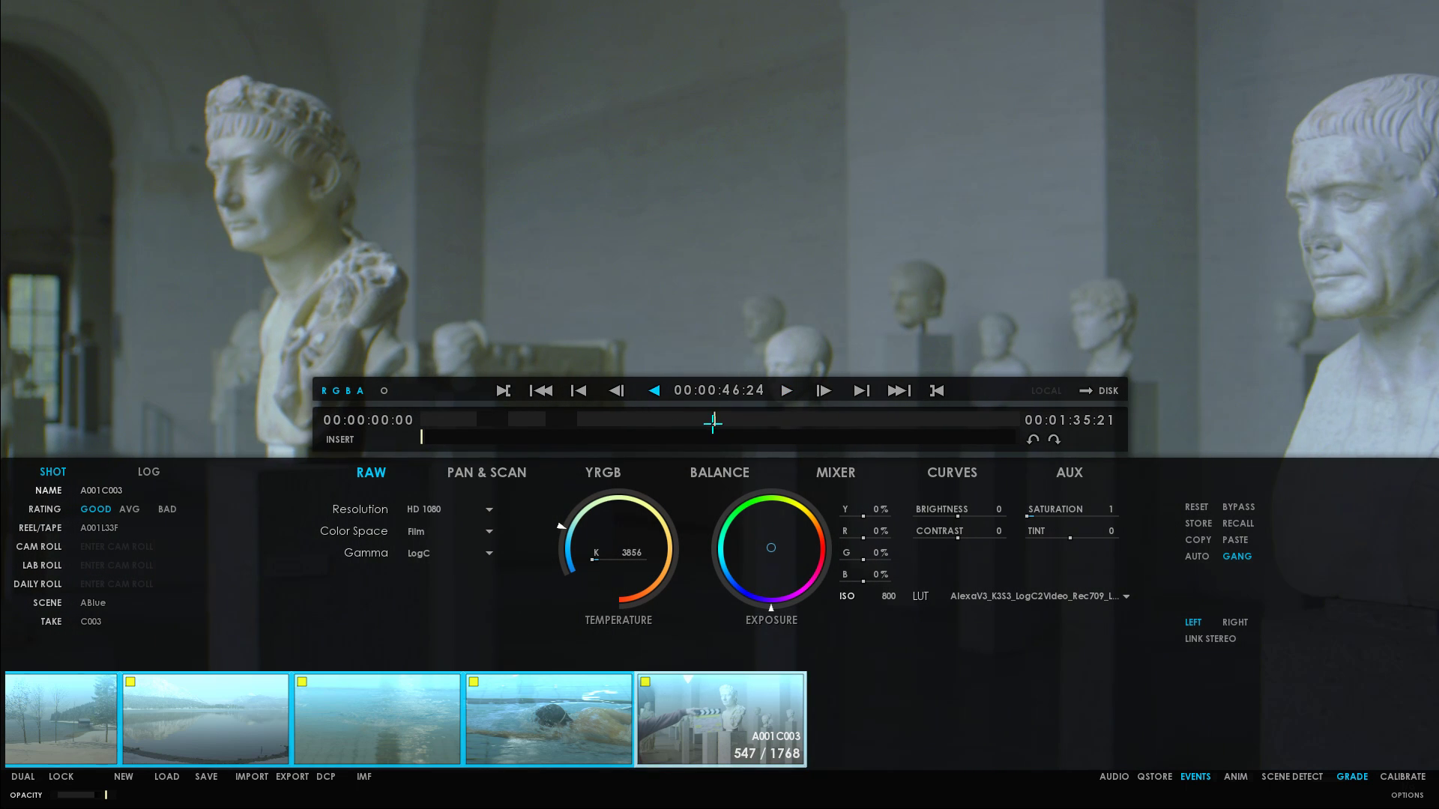